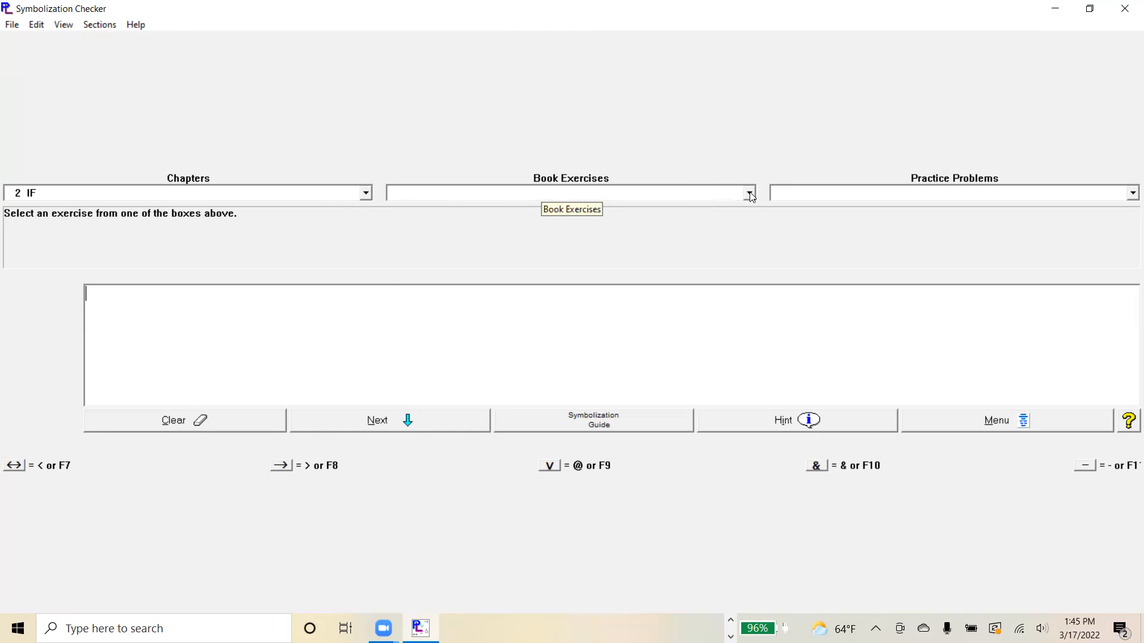
{"action": "left_click", "coordinate": [751, 194]}
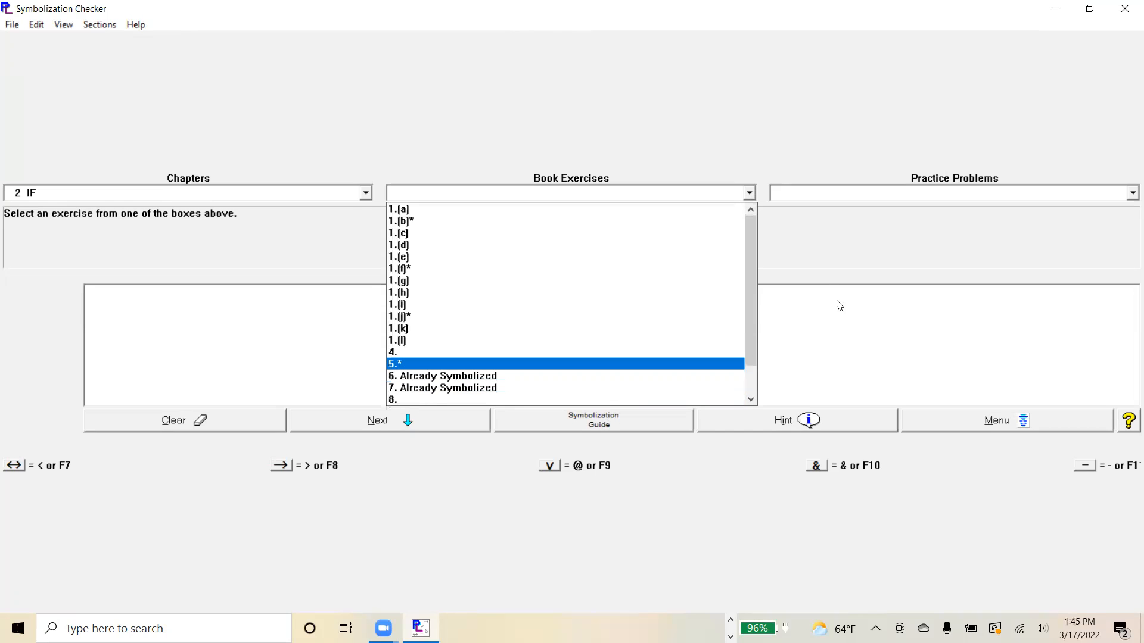
{"action": "left_click", "coordinate": [826, 243]}
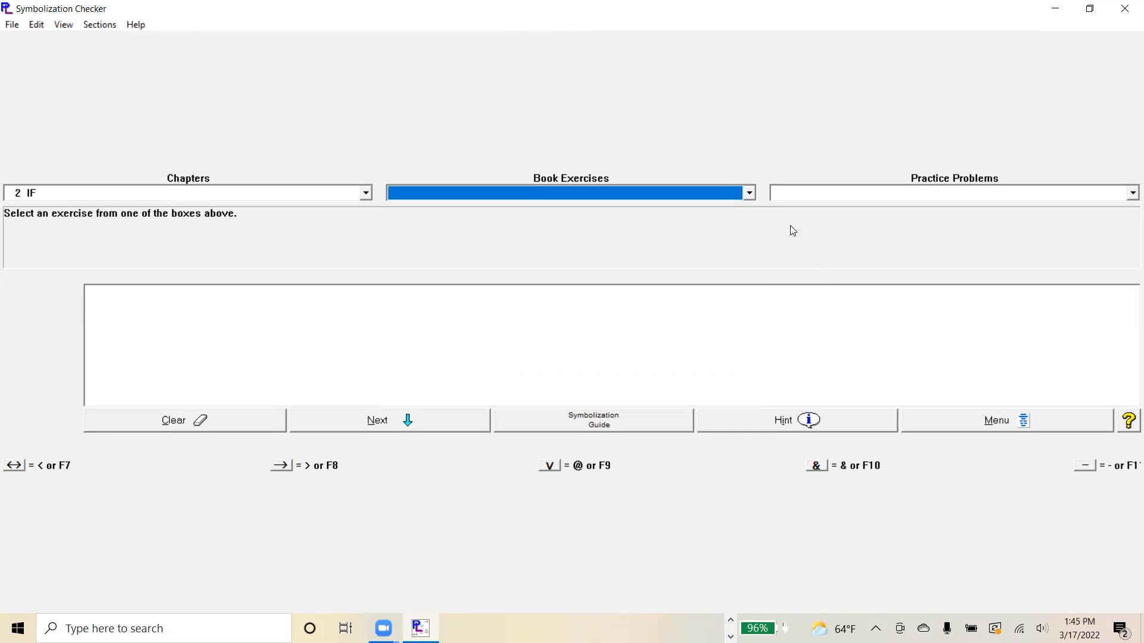
{"action": "left_click", "coordinate": [749, 193]}
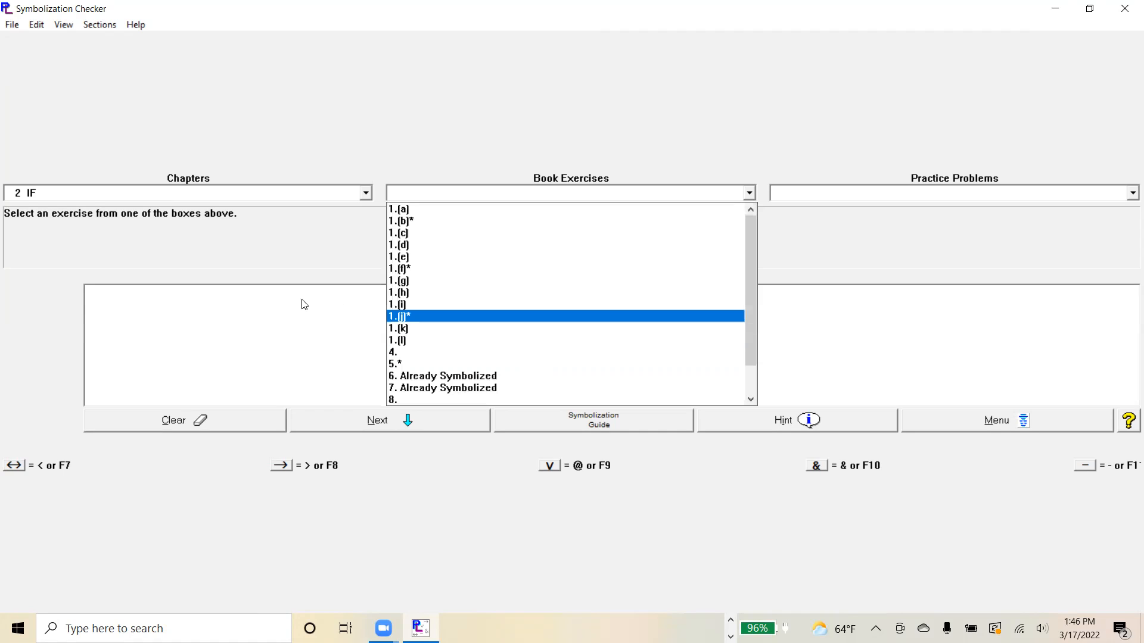
Select chapter 10 TRUTH TABLES and load its book exercise 5
{"action": "right_click", "coordinate": [366, 196]}
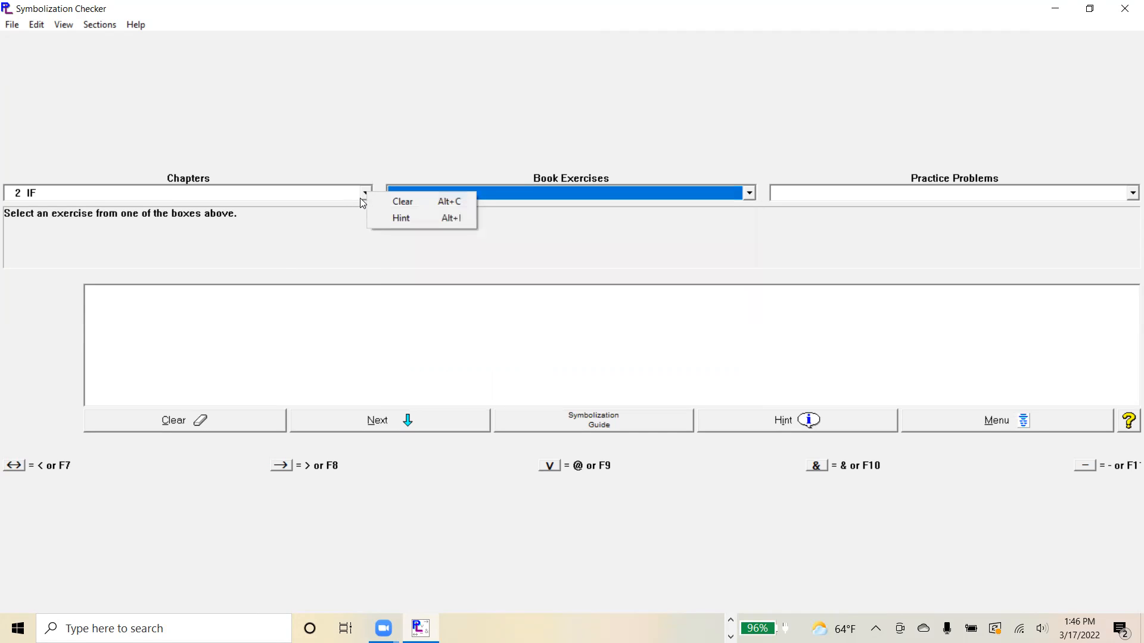
{"action": "left_click", "coordinate": [363, 197]}
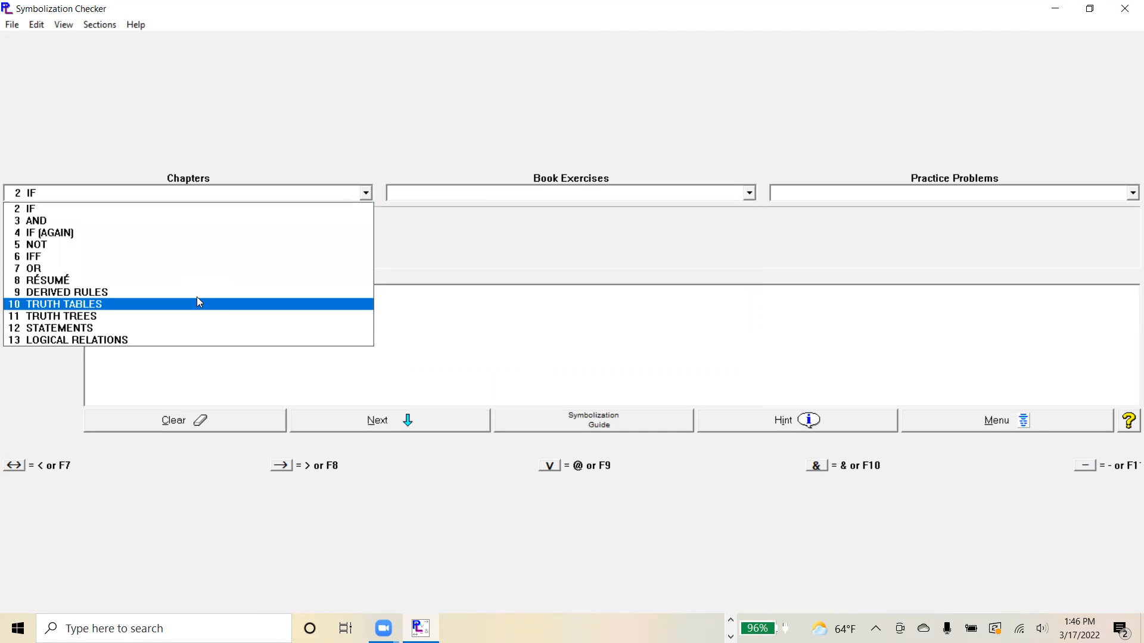
{"action": "left_click", "coordinate": [159, 305]}
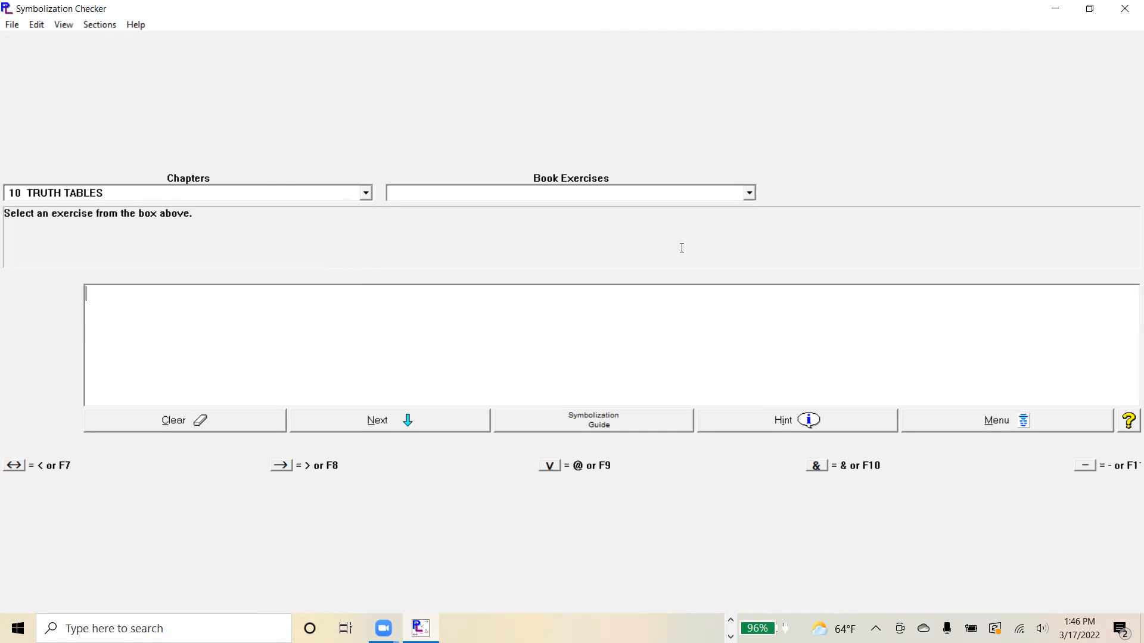
{"action": "left_click", "coordinate": [749, 193]}
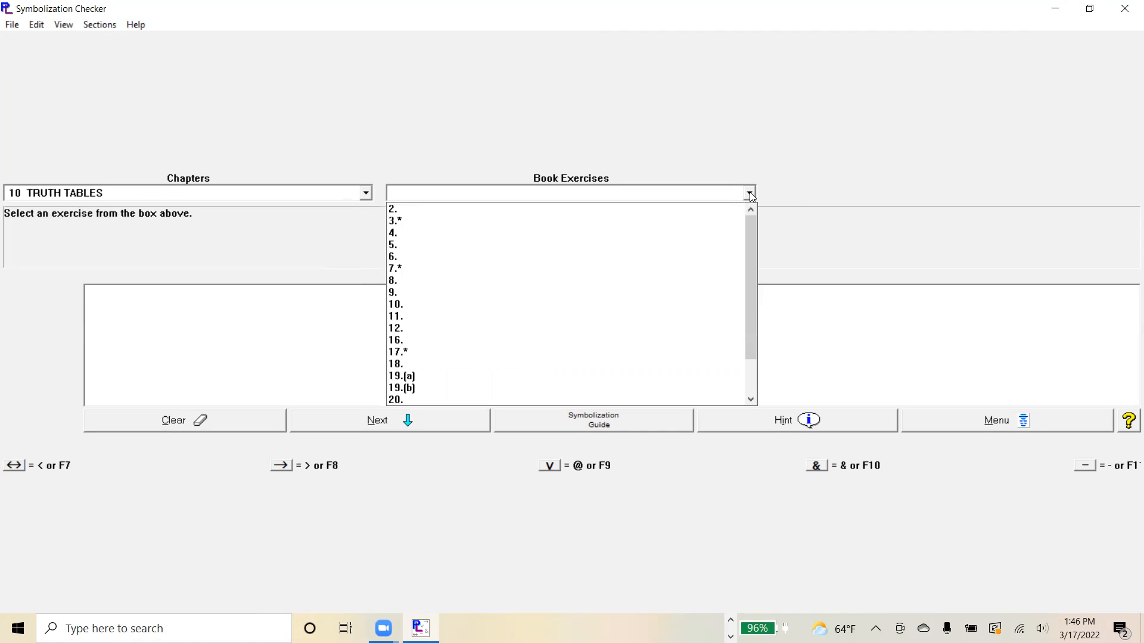
{"action": "right_click", "coordinate": [526, 241]}
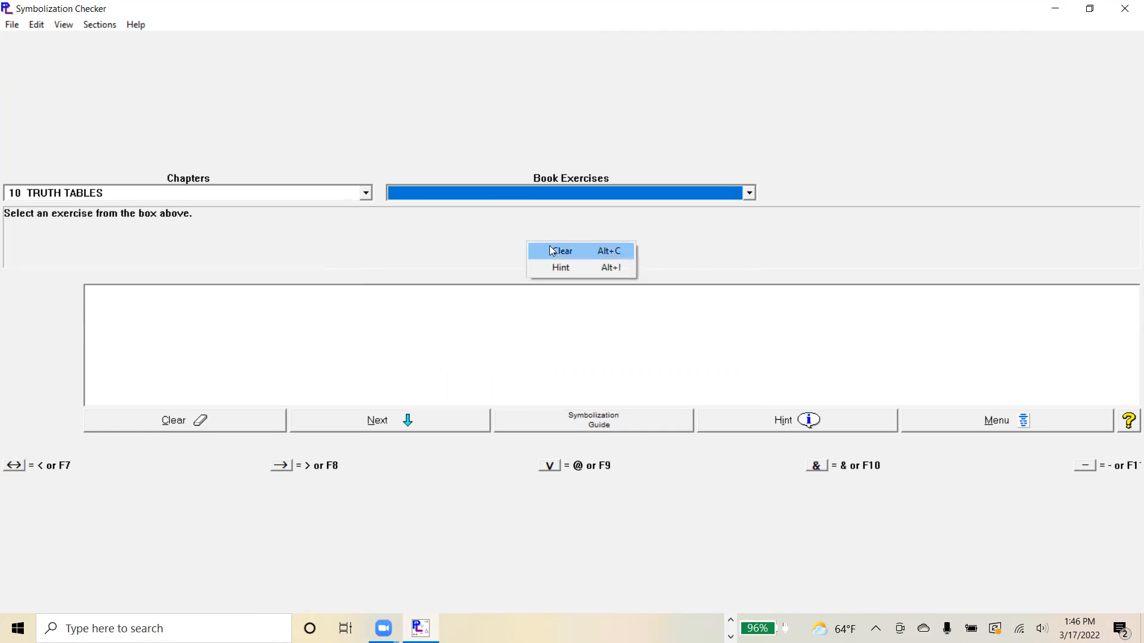
{"action": "left_click", "coordinate": [754, 191]}
{"action": "right_click", "coordinate": [755, 192]}
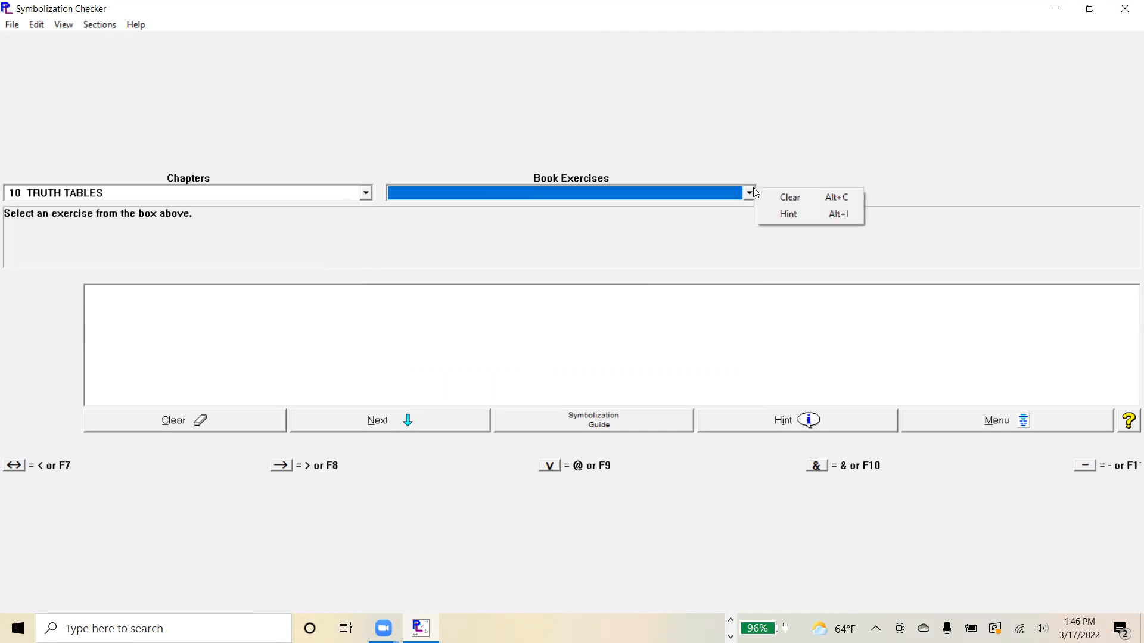
{"action": "left_click", "coordinate": [749, 192]}
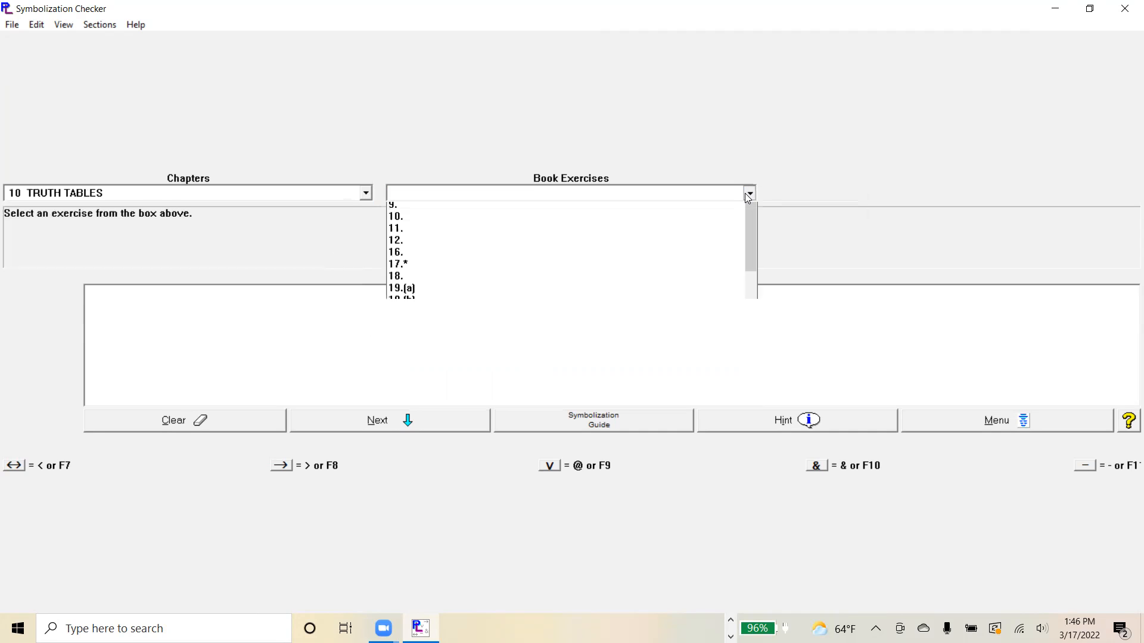
{"action": "left_click", "coordinate": [579, 250]}
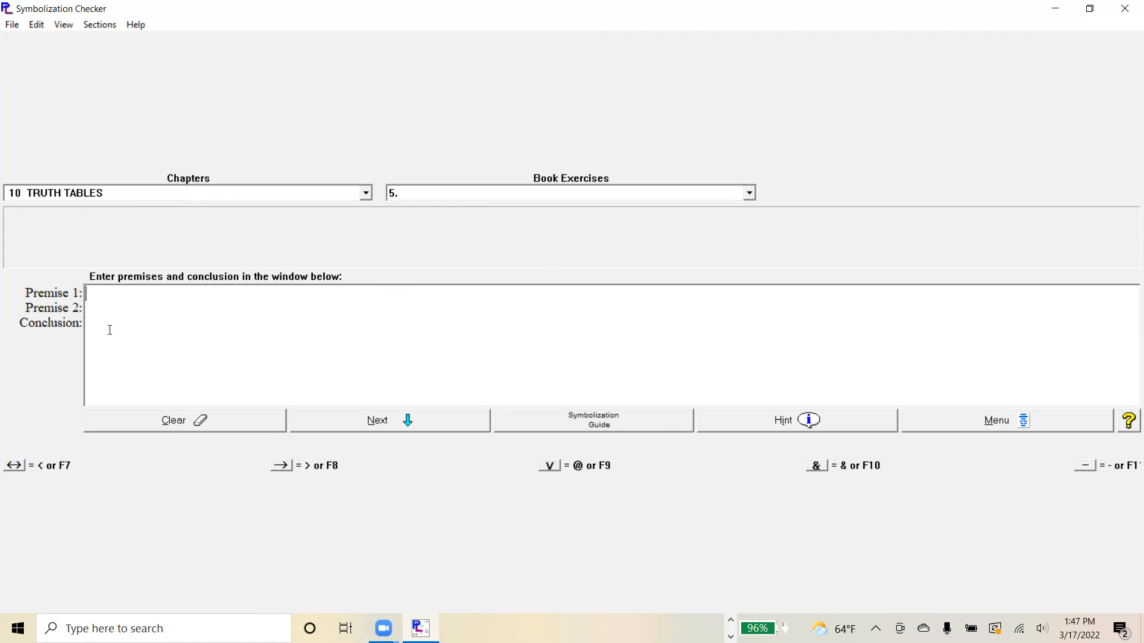
Enter P↔W as premise 1 of the exercise
{"action": "right_click", "coordinate": [90, 324]}
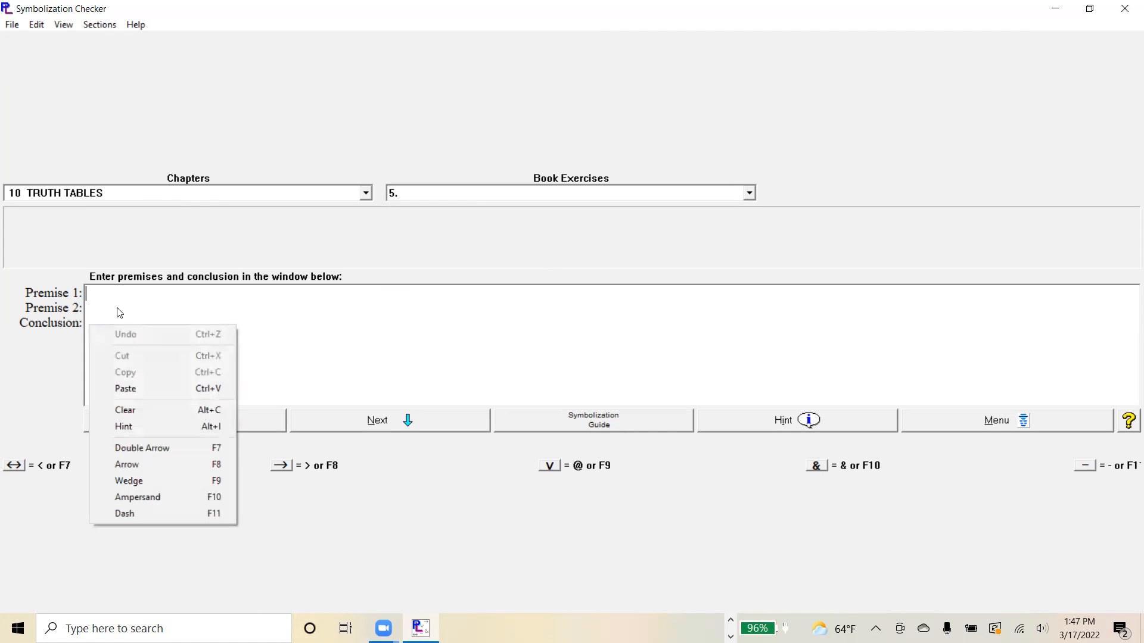
{"action": "left_click", "coordinate": [101, 308]}
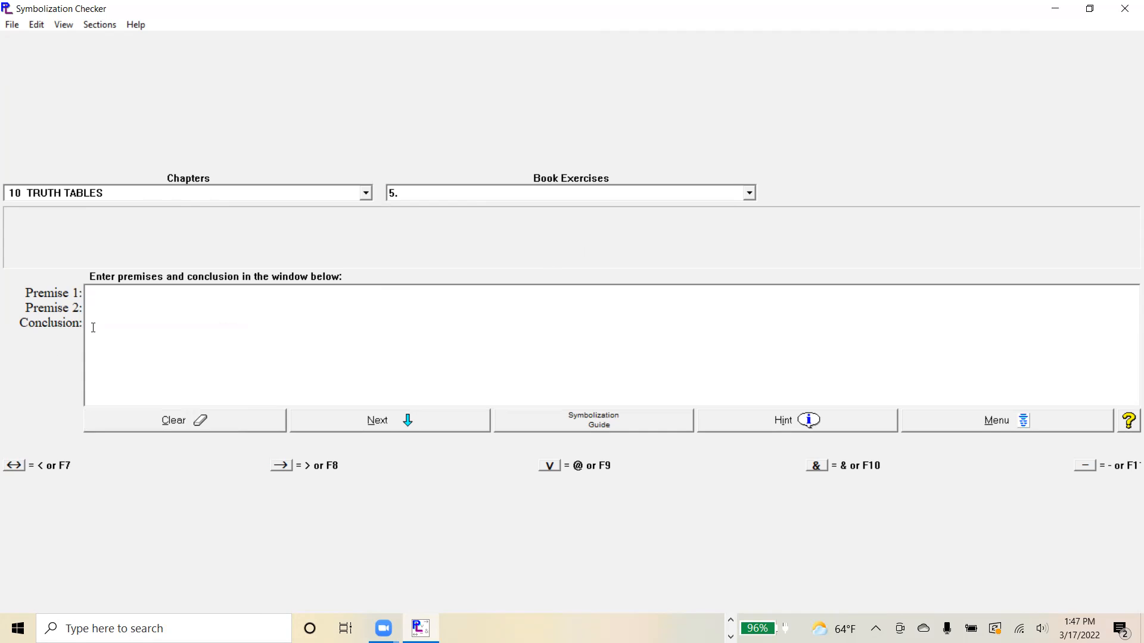
{"action": "key", "text": "Return"}
{"action": "key", "text": "Return"}
{"action": "key", "text": "Up"}
{"action": "type", "text": "P"}
{"action": "type", "text": "<"}
{"action": "type", "text": "W"}
Enter the negated conjunction -(P&W) as premise 2
{"action": "left_click", "coordinate": [1087, 466]}
{"action": "key", "text": "Return"}
{"action": "key", "text": "Up"}
{"action": "key", "text": "Up"}
{"action": "type", "text": "S"}
{"action": "key", "text": "BackSpace"}
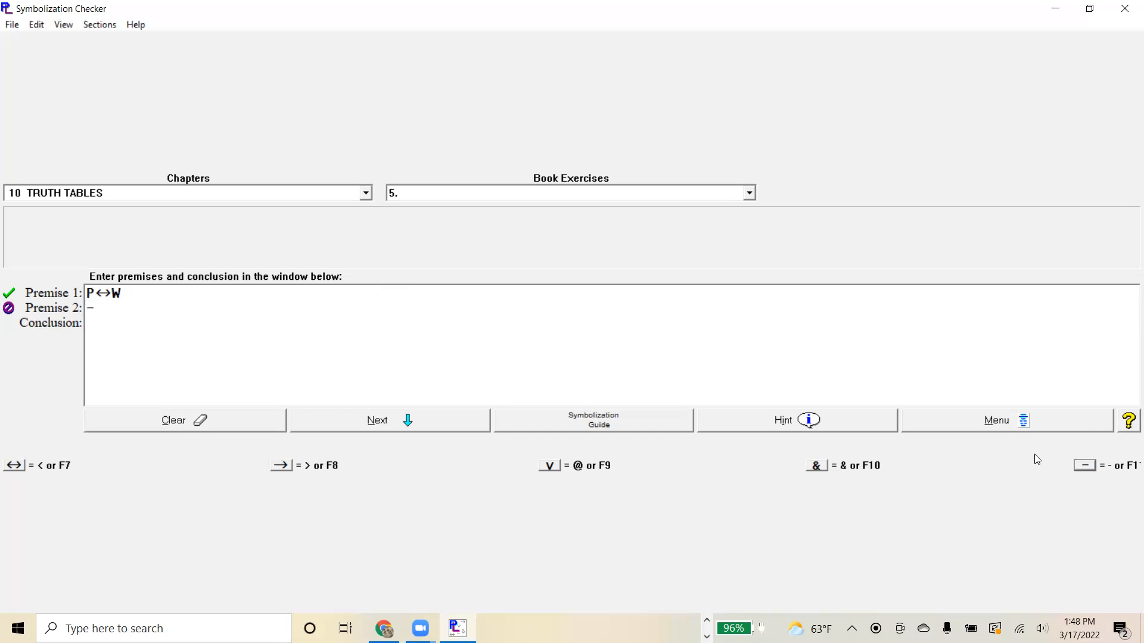
{"action": "left_click", "coordinate": [103, 308]}
{"action": "type", "text": "(P"}
{"action": "left_click", "coordinate": [105, 310]}
{"action": "type", "text": "&"}
{"action": "key", "text": "BackSpace"}
{"action": "key", "text": "Right"}
{"action": "type", "text": "&W)"}
{"action": "left_click", "coordinate": [121, 312]}
{"action": "key", "text": "Down"}
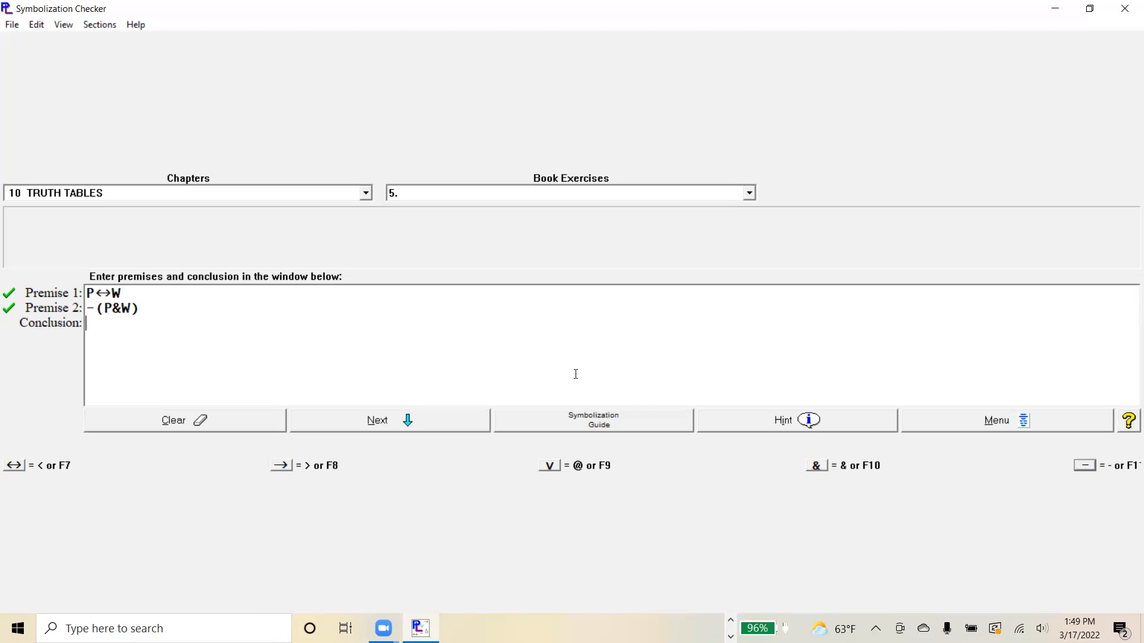
Enter the negated disjunction -(PvW) as the conclusion
{"action": "left_click", "coordinate": [1084, 467]}
{"action": "type", "text": "(P"}
{"action": "left_click", "coordinate": [553, 466]}
{"action": "type", "text": "W"}
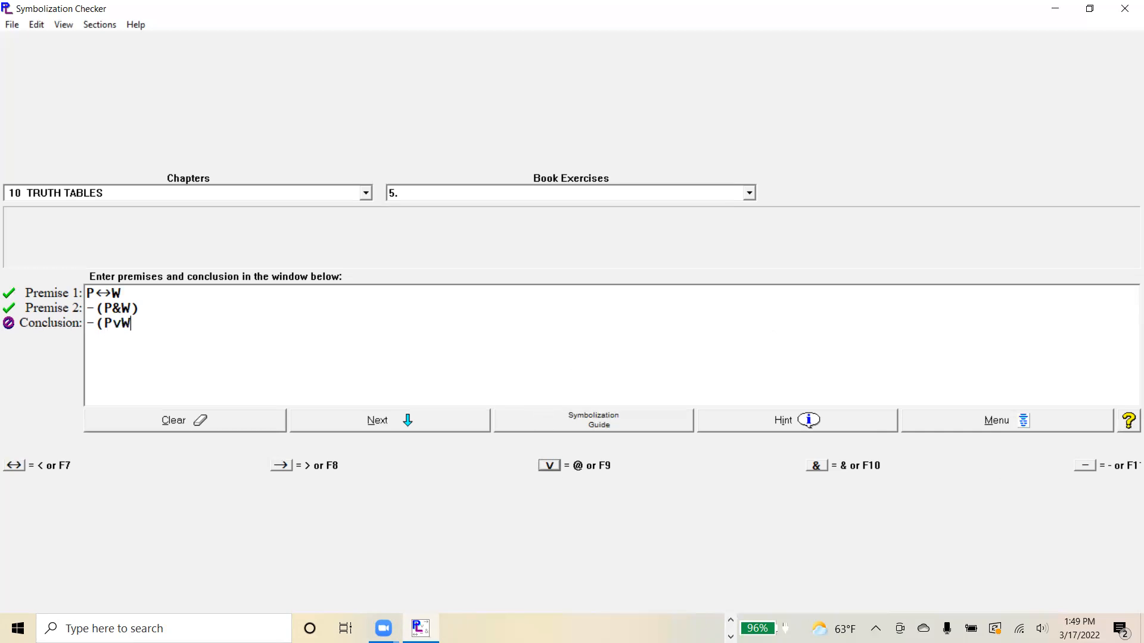
{"action": "type", "text": ")"}
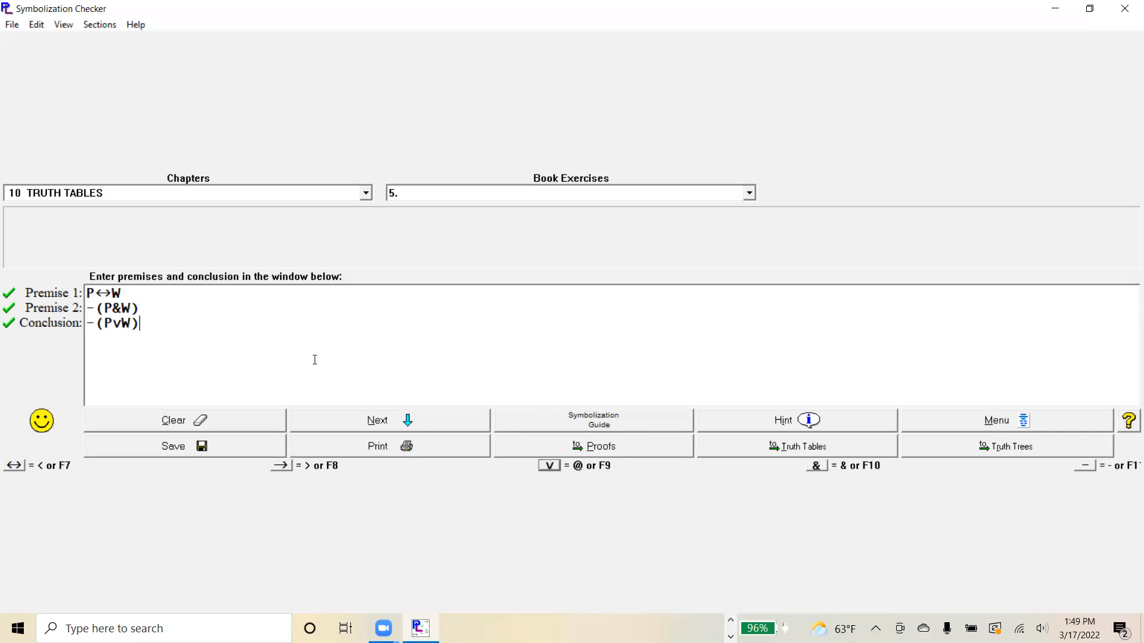
View the hint for the conclusion with its closing parenthesis removed, and restore the parenthesis
{"action": "key", "text": "BackSpace"}
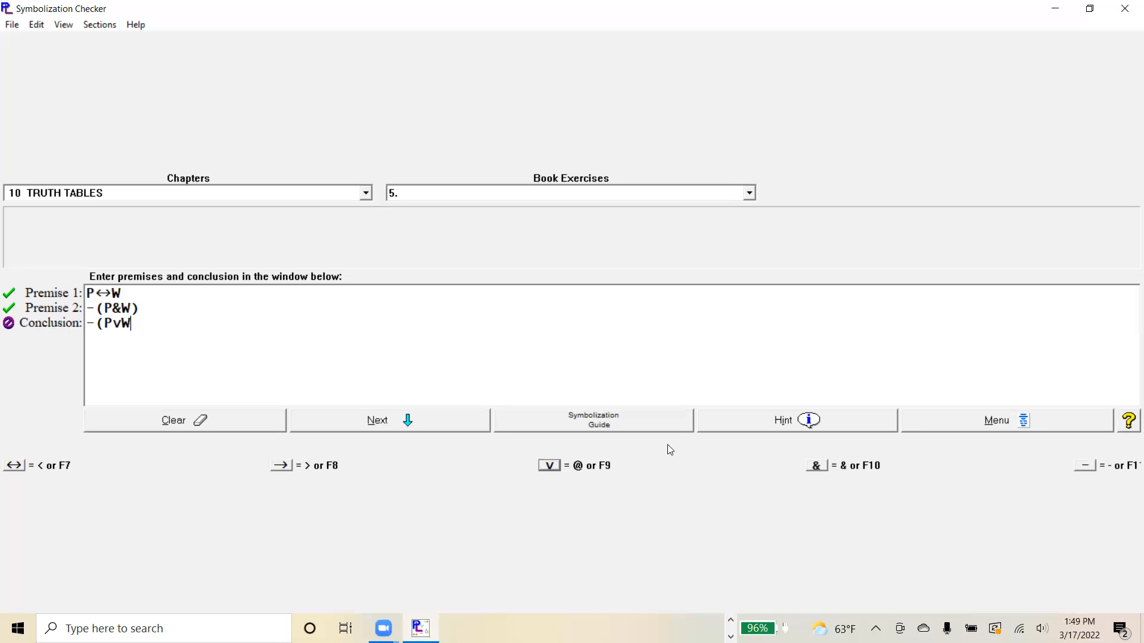
{"action": "left_click", "coordinate": [814, 422]}
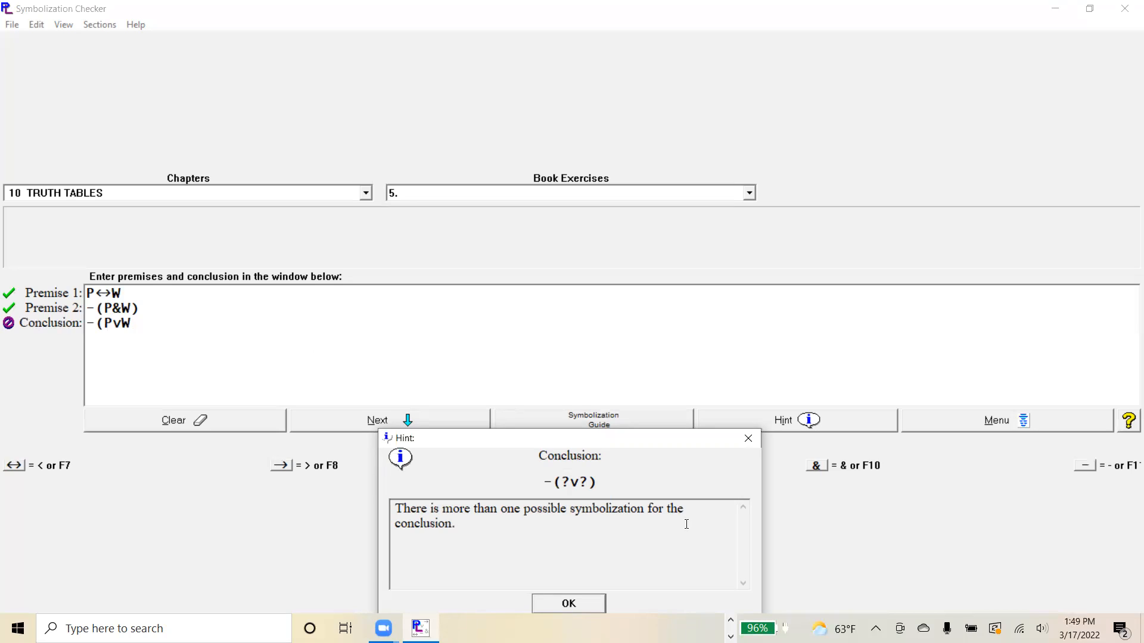
{"action": "left_click", "coordinate": [569, 603]}
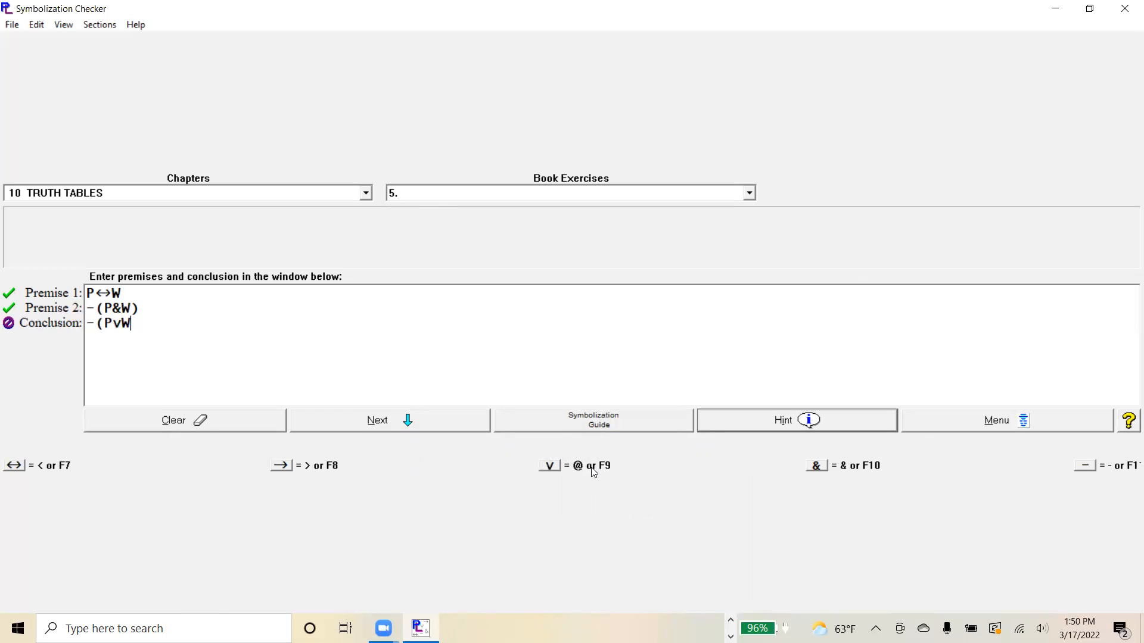
{"action": "type", "text": ")"}
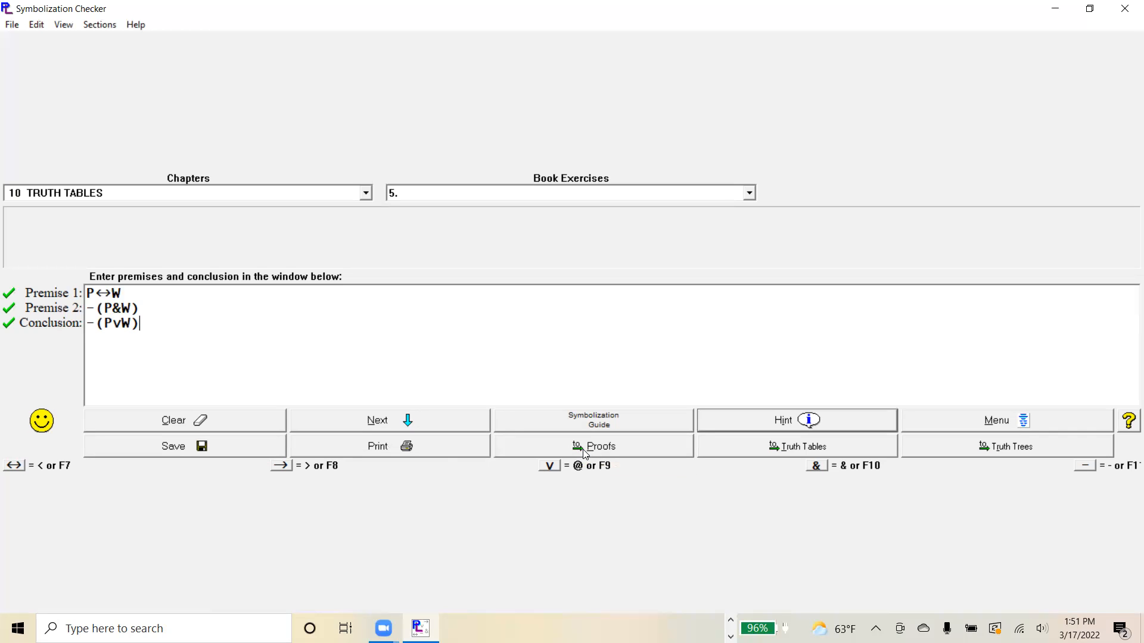
Transfer the symbolized argument to the Proofs section, and return to the Symbolizations section
{"action": "left_click", "coordinate": [584, 451]}
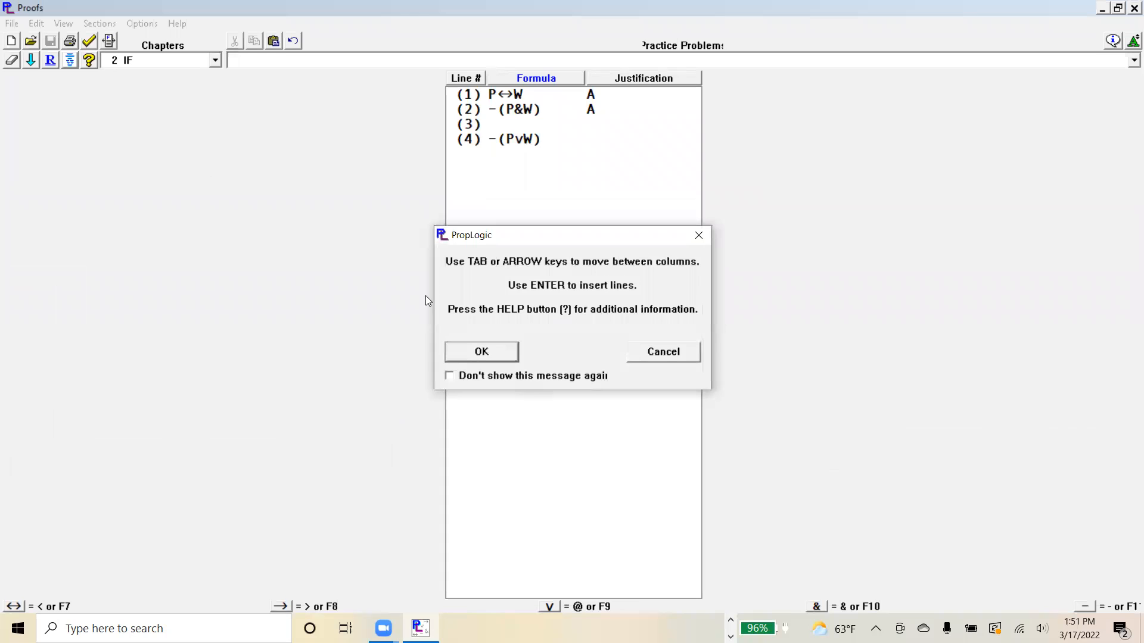
{"action": "left_click", "coordinate": [490, 351]}
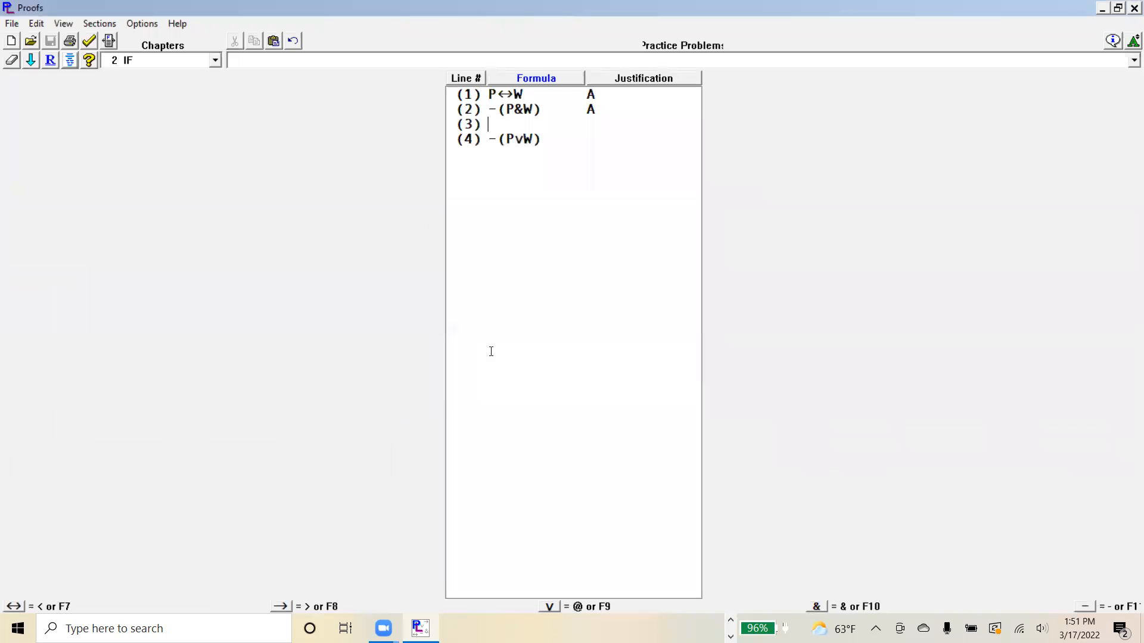
{"action": "key", "text": "alt+s"}
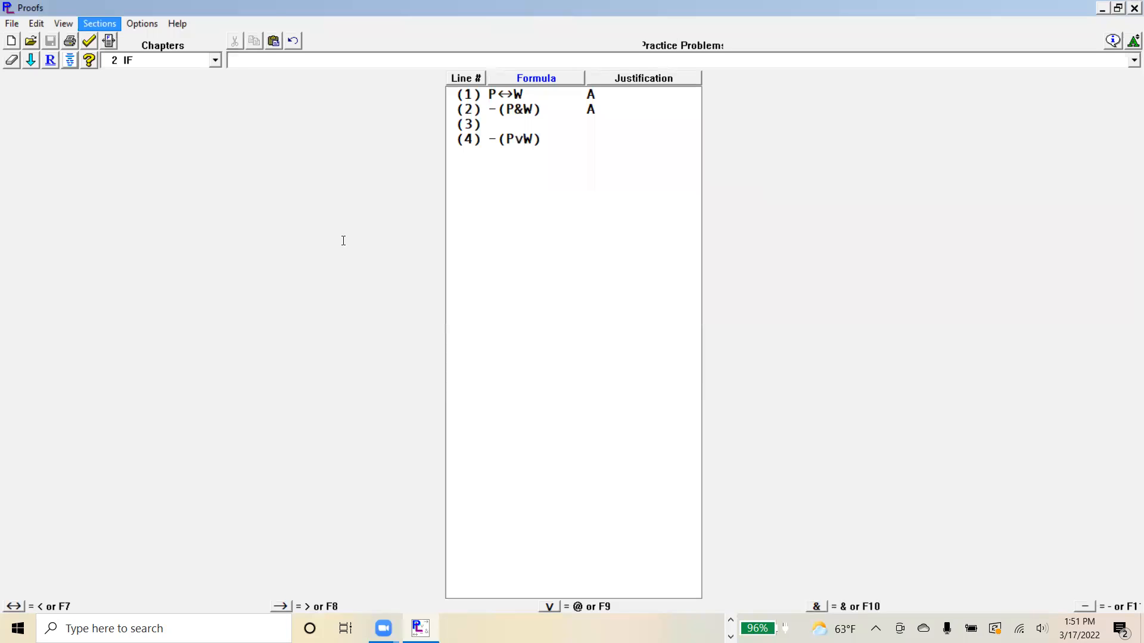
{"action": "key", "text": "Down"}
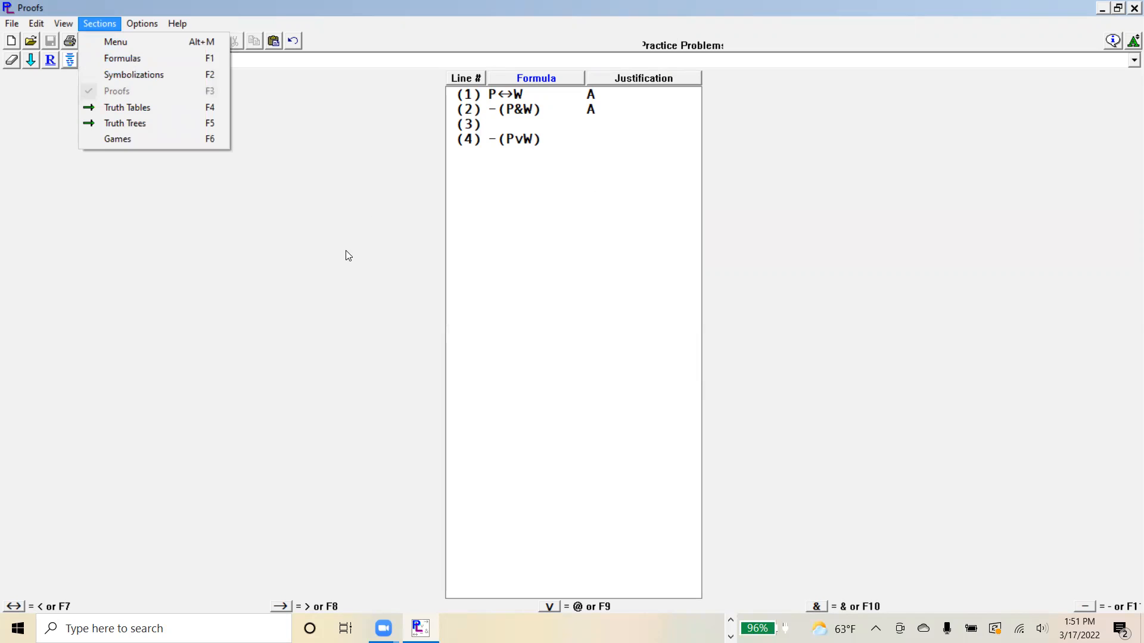
{"action": "key", "text": "Escape"}
{"action": "key", "text": "Right"}
{"action": "key", "text": "Left"}
{"action": "key", "text": "Down"}
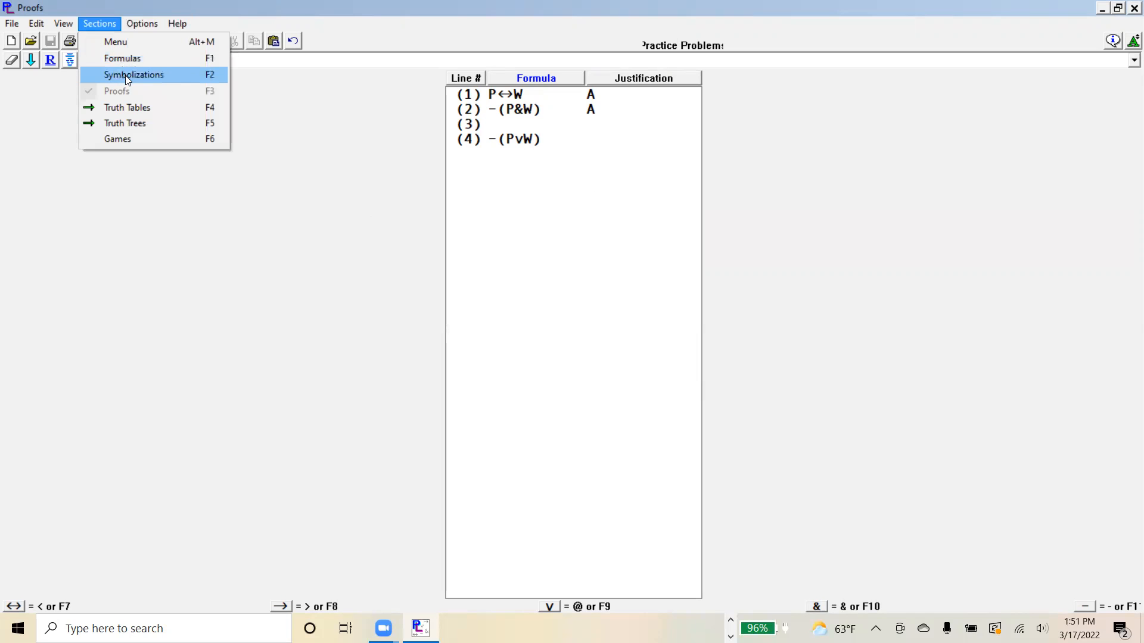
{"action": "left_click", "coordinate": [125, 75]}
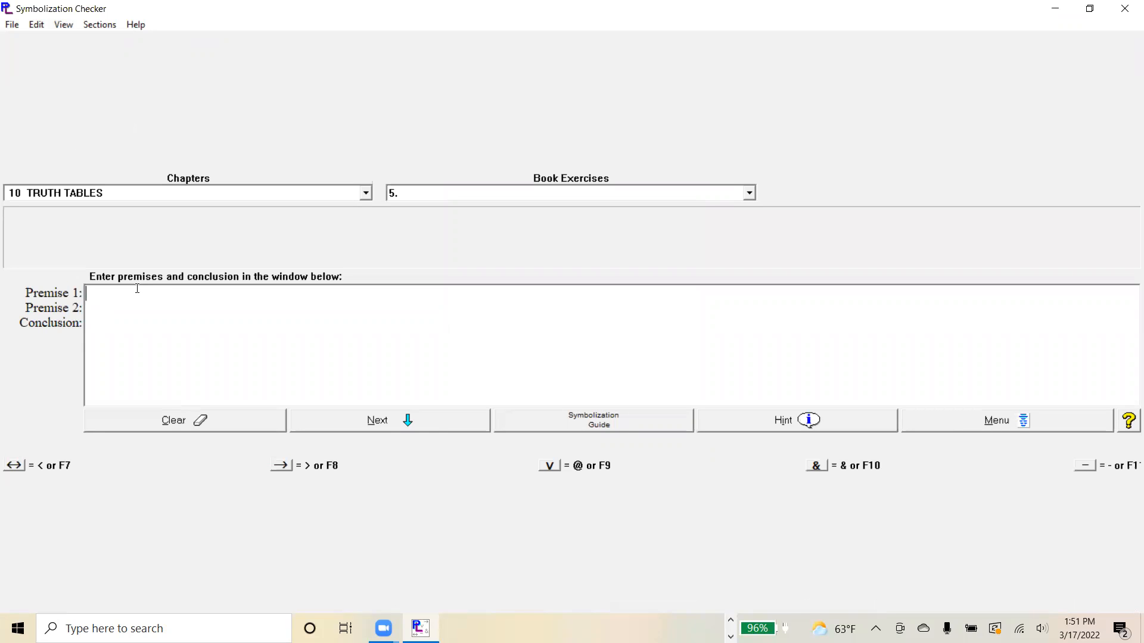
Enter P↔W as premise 1 and -(P&W) as premise 2 of exercise 5
{"action": "type", "text": "P"}
{"action": "type", "text": "<"}
{"action": "type", "text": "W"}
{"action": "left_click", "coordinate": [1084, 466]}
{"action": "type", "text": "(P&"}
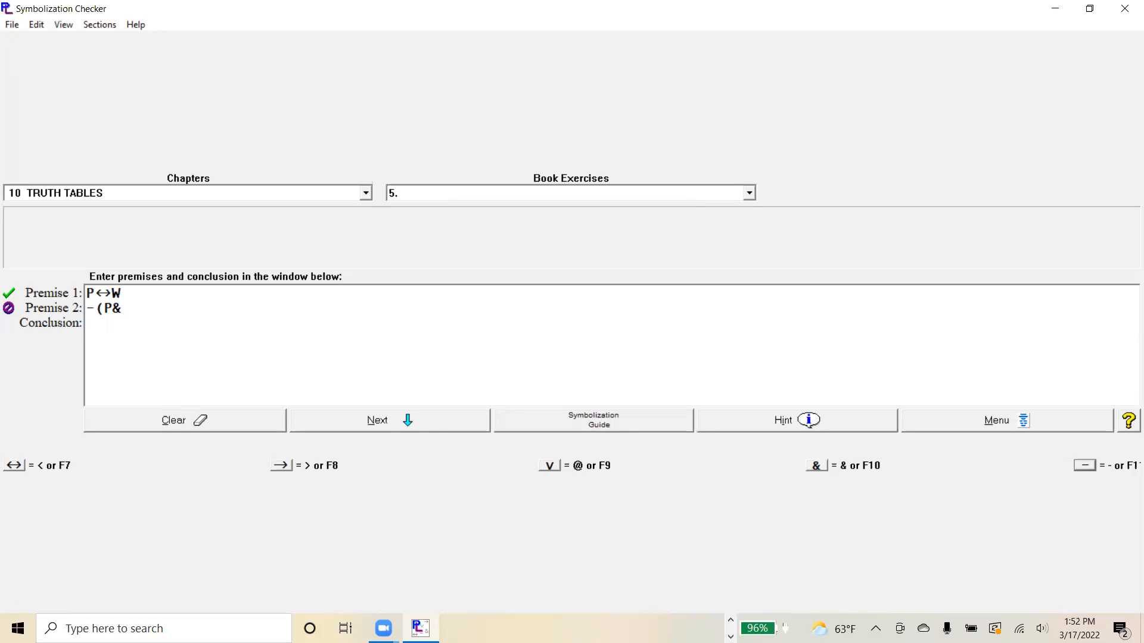
{"action": "type", "text": "W)"}
{"action": "key", "text": "Return"}
Enter -(PvW) as the conclusion of exercise 5, using the wedge symbol for the disjunction
{"action": "left_click", "coordinate": [1081, 465]}
{"action": "type", "text": "(Pv"}
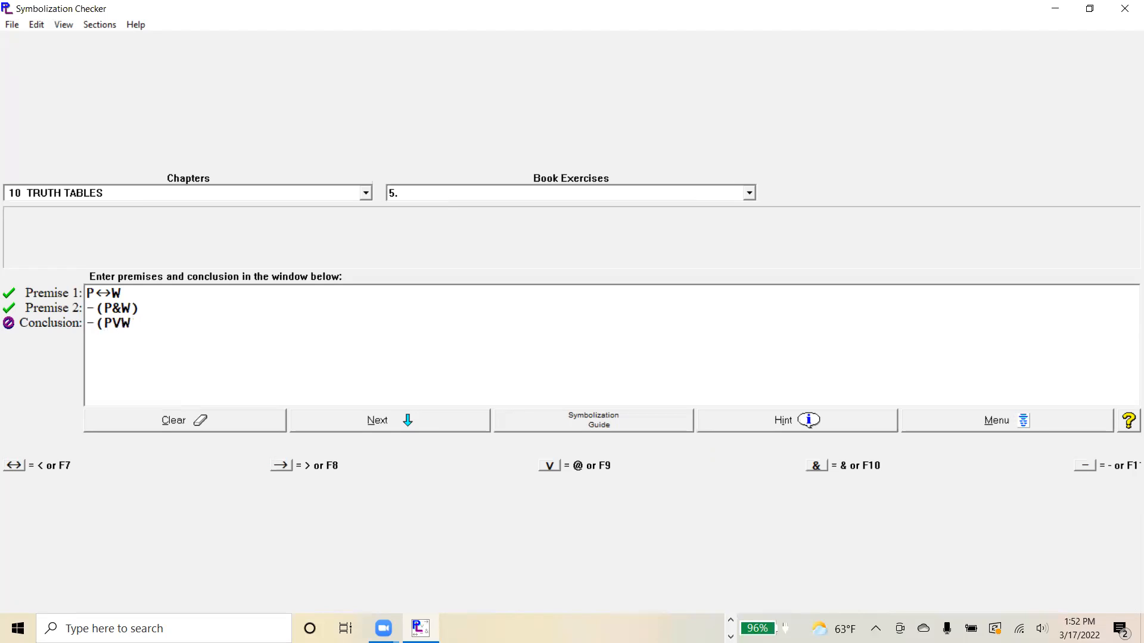
{"action": "key", "text": "BackSpace"}
{"action": "key", "text": "BackSpace"}
{"action": "left_click", "coordinate": [551, 470]}
{"action": "type", "text": "W)"}
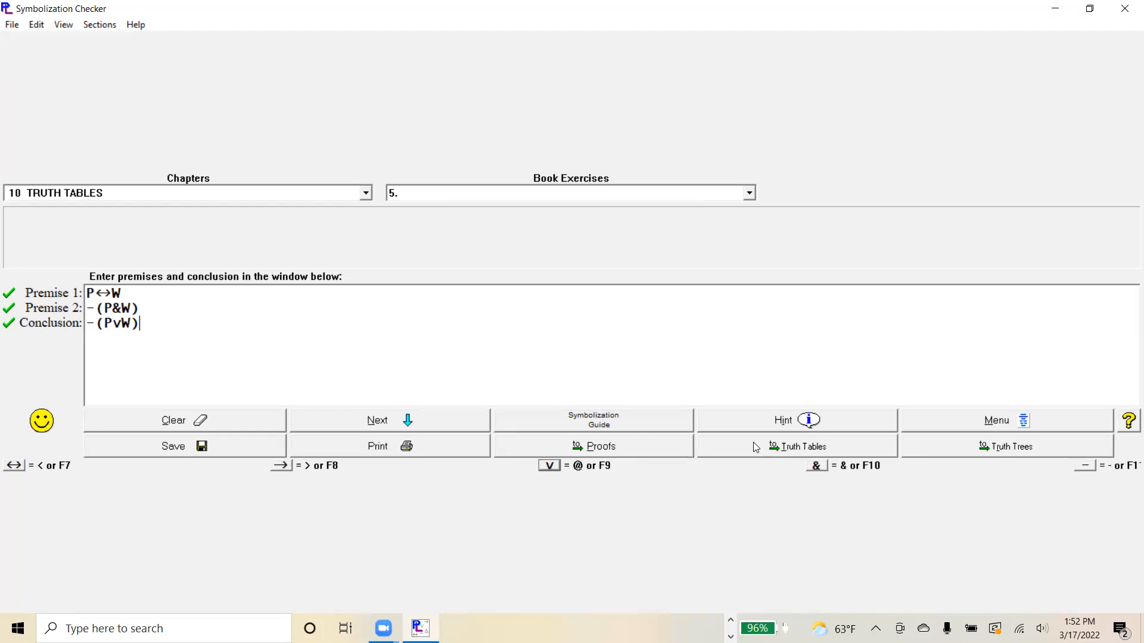
Transfer the argument to Truth Tables and fill the P↔W column with T, F, F, T
{"action": "left_click", "coordinate": [789, 447]}
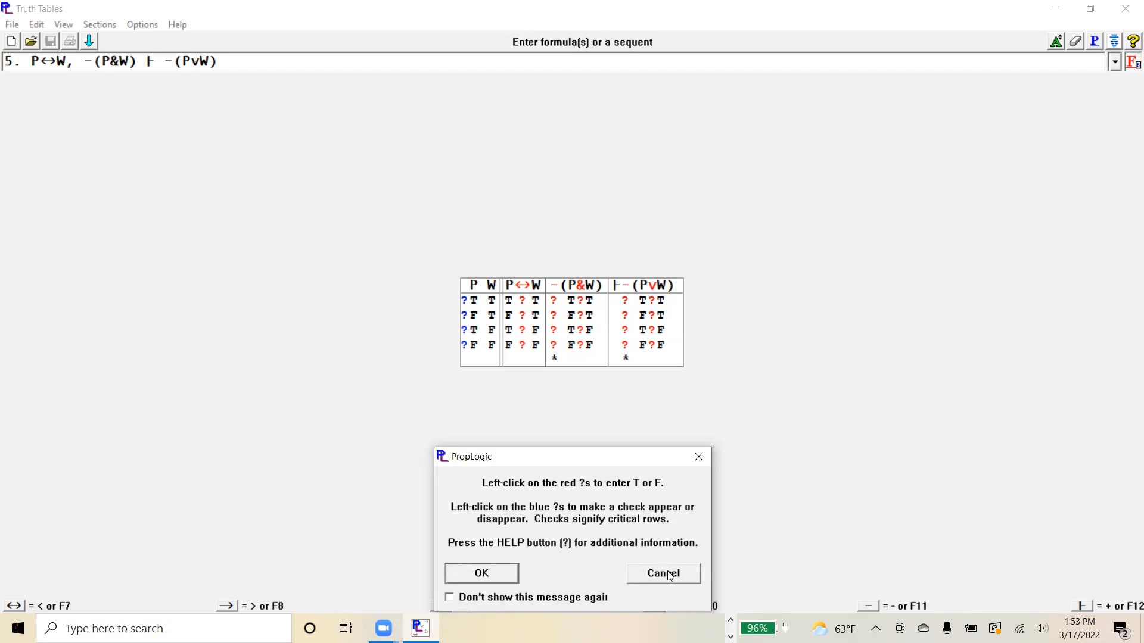
{"action": "left_click", "coordinate": [473, 573]}
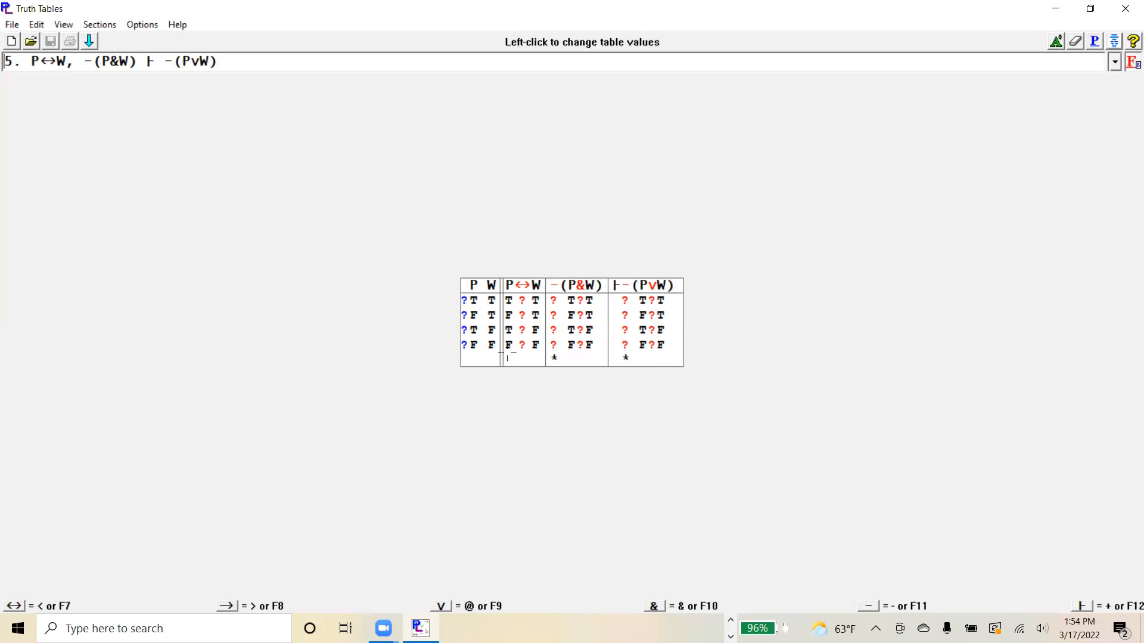
{"action": "left_click", "coordinate": [523, 300]}
{"action": "left_click", "coordinate": [522, 300]}
{"action": "left_click", "coordinate": [522, 300]}
{"action": "left_click", "coordinate": [522, 315]}
{"action": "left_click", "coordinate": [522, 314]}
{"action": "left_click", "coordinate": [522, 330]}
{"action": "left_click", "coordinate": [522, 329]}
{"action": "left_click", "coordinate": [521, 345]}
In -(P&W), set the first row's negation to F and fill the ampersand column with T, F, F, F
{"action": "left_click", "coordinate": [553, 299]}
{"action": "left_click", "coordinate": [554, 299]}
{"action": "left_click", "coordinate": [578, 299]}
{"action": "left_click", "coordinate": [579, 314]}
{"action": "left_click", "coordinate": [580, 314]}
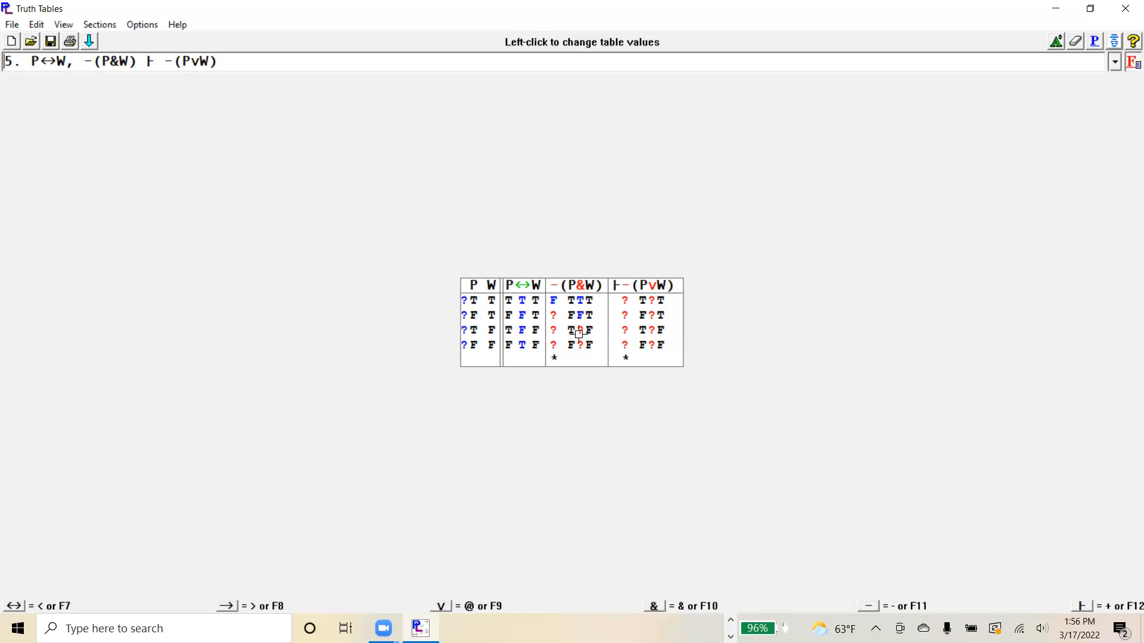
{"action": "left_click", "coordinate": [580, 329]}
{"action": "left_click", "coordinate": [580, 329]}
{"action": "left_click", "coordinate": [581, 344]}
{"action": "left_click", "coordinate": [581, 345]}
Set the negation values of -(P&W) in rows two to four to T, F, T
{"action": "left_click", "coordinate": [551, 314]}
{"action": "left_click", "coordinate": [553, 331]}
{"action": "left_click", "coordinate": [553, 348]}
Fill the wedge column of the conclusion -(PvW) with T, T, T, F from the first row down
{"action": "left_click", "coordinate": [652, 344]}
{"action": "left_click", "coordinate": [651, 329]}
{"action": "left_click", "coordinate": [651, 314]}
{"action": "left_click", "coordinate": [652, 300]}
Fill the negation column of the conclusion -(PvW) with F, F, F, T from the first row down
{"action": "left_click", "coordinate": [625, 345]}
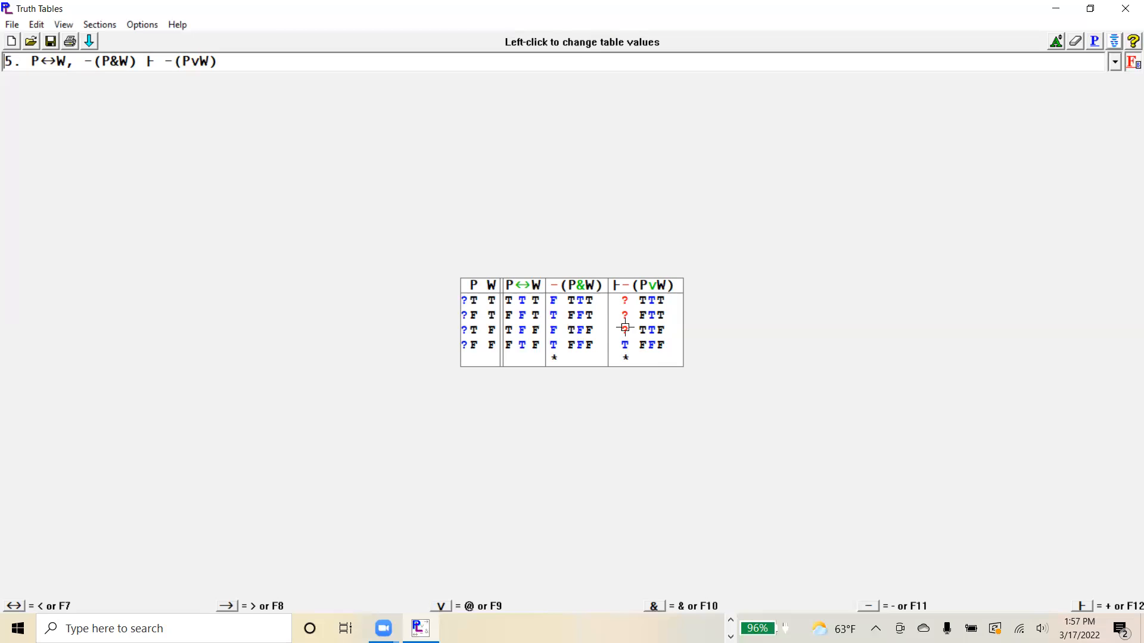
{"action": "left_click", "coordinate": [624, 330]}
{"action": "left_click", "coordinate": [625, 314]}
{"action": "left_click", "coordinate": [626, 299]}
{"action": "left_click", "coordinate": [628, 297]}
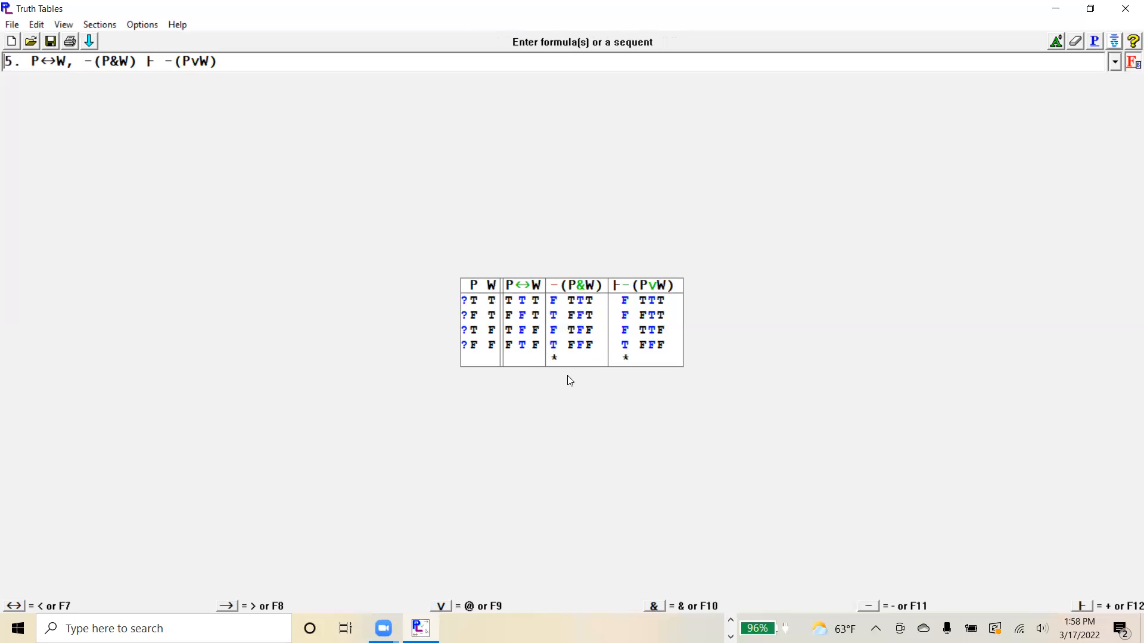
Set the fourth row's negation in the conclusion -(PvW) to F and check rows one and four as critical
{"action": "left_click", "coordinate": [522, 346]}
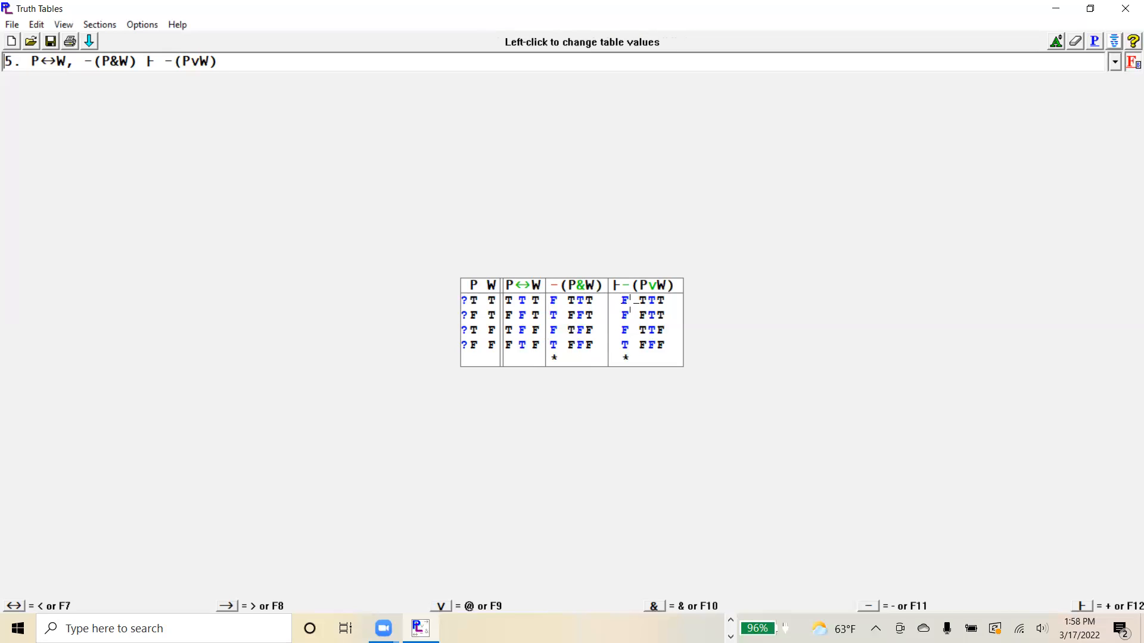
{"action": "left_click", "coordinate": [466, 300]}
{"action": "left_click", "coordinate": [626, 345]}
{"action": "left_click", "coordinate": [465, 344]}
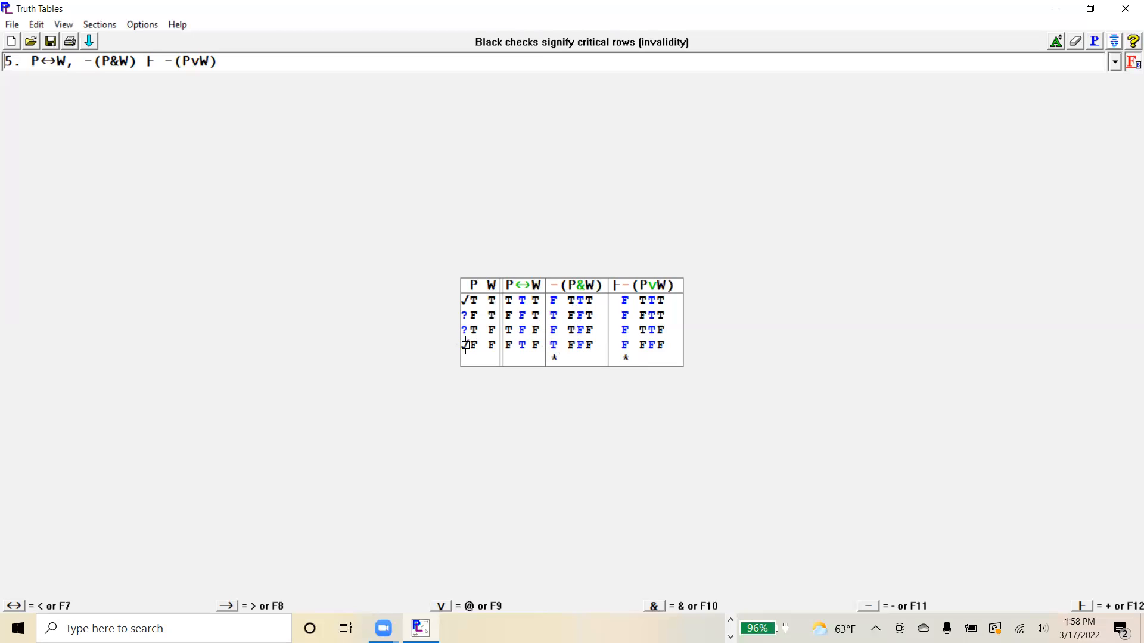
Clear the critical-row markers of rows two to four and set the fourth row's negation in the conclusion -(PvW) to T
{"action": "left_click", "coordinate": [465, 345]}
{"action": "left_click", "coordinate": [466, 345]}
{"action": "left_click", "coordinate": [465, 334]}
{"action": "left_click", "coordinate": [465, 334]}
{"action": "left_click", "coordinate": [465, 316]}
{"action": "left_click", "coordinate": [465, 316]}
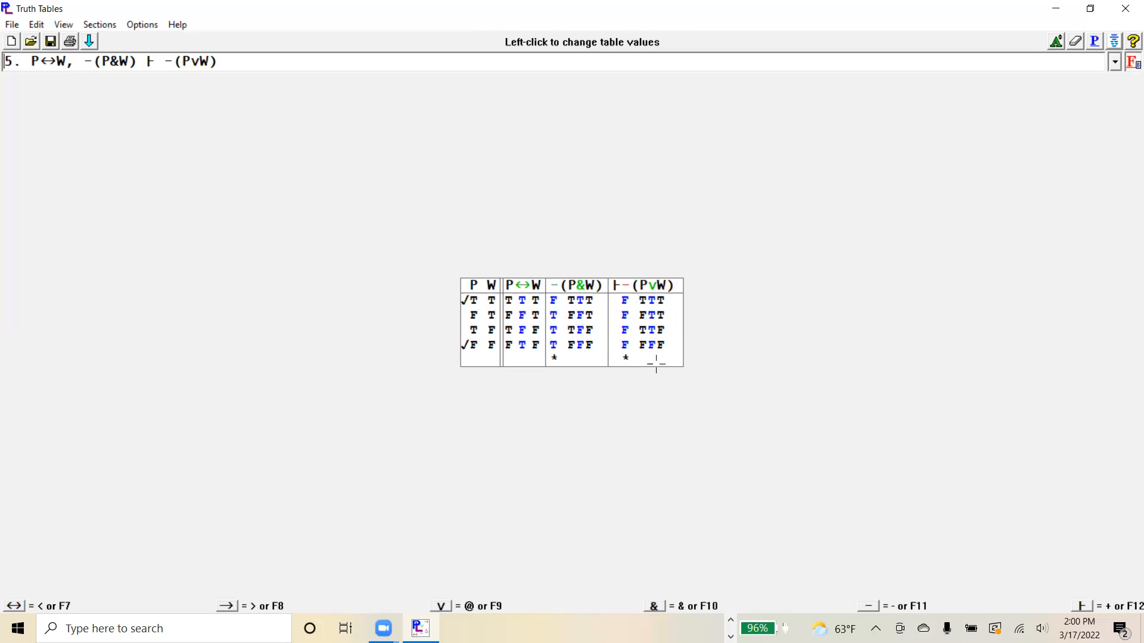
{"action": "left_click", "coordinate": [621, 345]}
{"action": "left_click", "coordinate": [465, 343]}
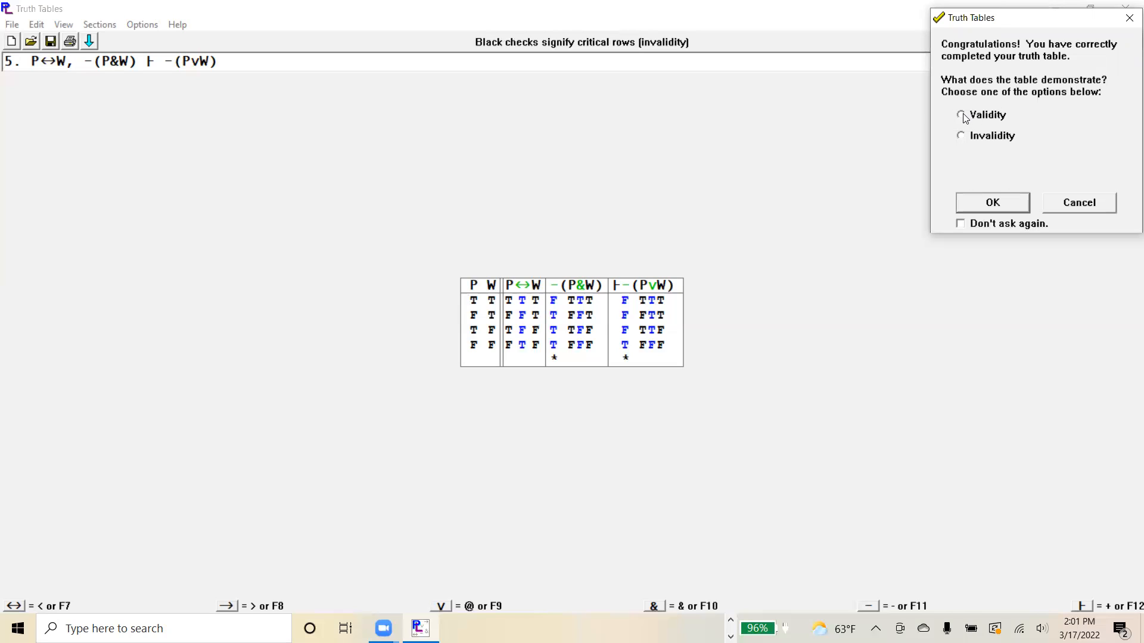
Submit Invalidity as the answer to what the completed truth table demonstrates
{"action": "left_click", "coordinate": [960, 136]}
{"action": "left_click", "coordinate": [992, 202]}
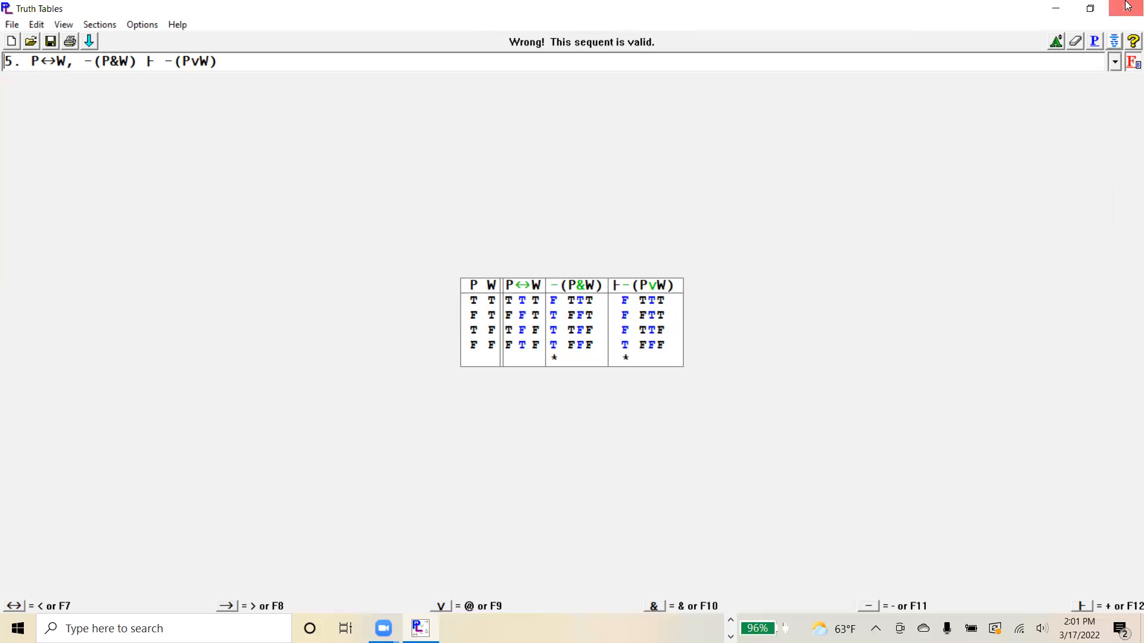
Load full truth table practice problem 10, (P→Q)&P ⊢ (P→Q)&Q
{"action": "left_click", "coordinate": [1115, 67]}
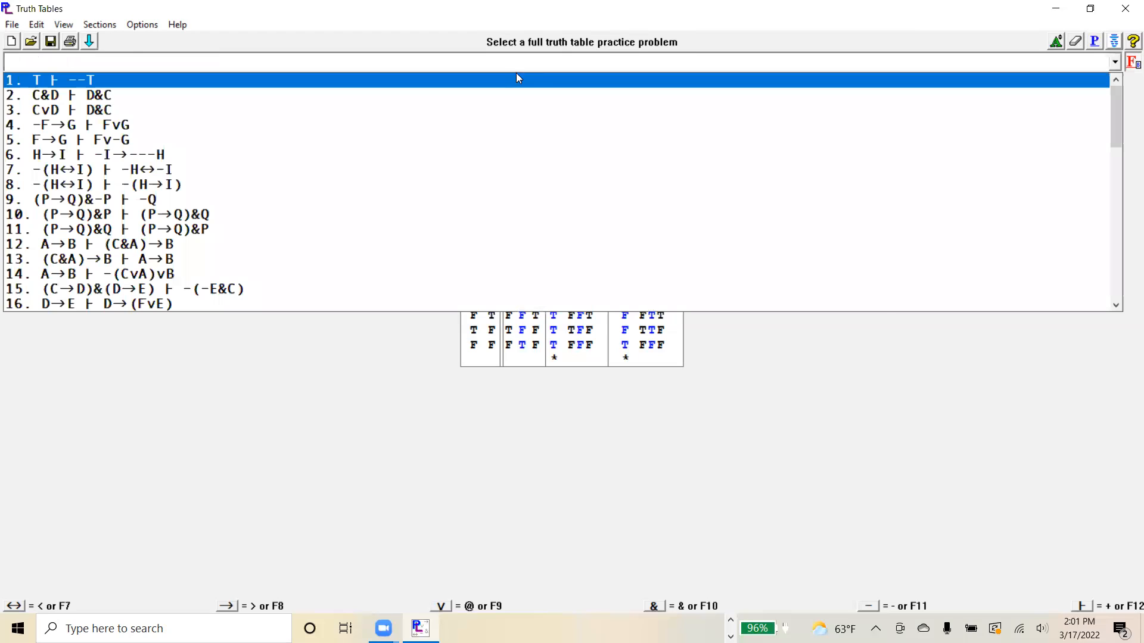
{"action": "left_click", "coordinate": [104, 206]}
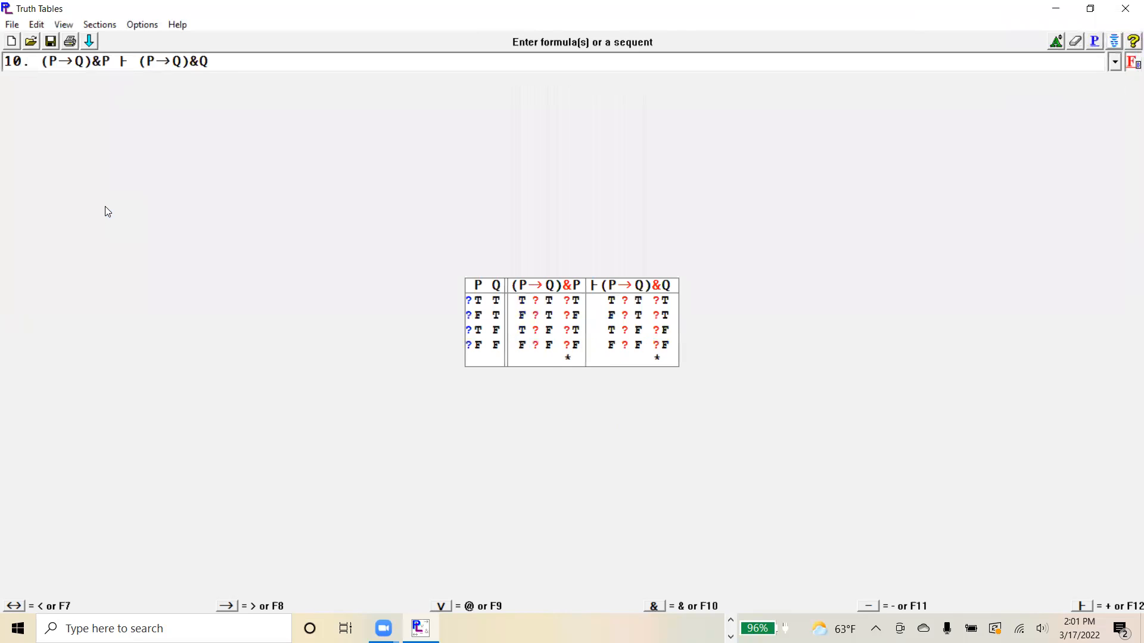